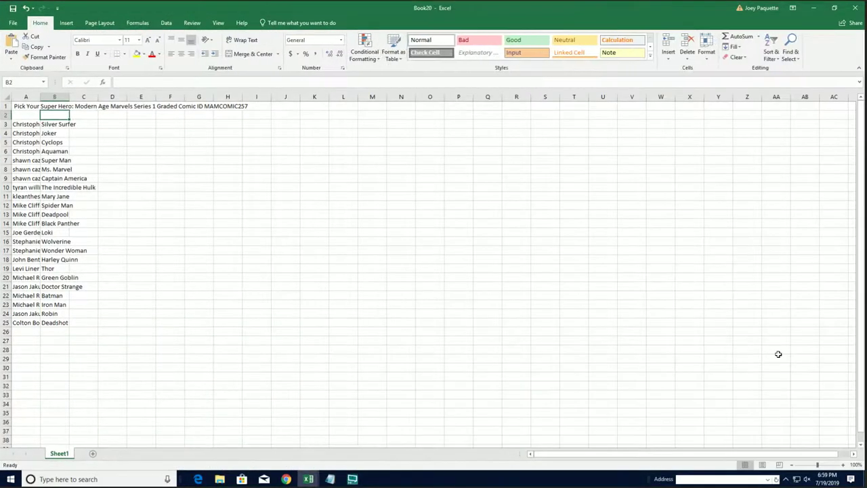
Auto-fit column A to the full owner names, then select the owner and hero rows A3:B25
scroll(656, 302, "up", 6)
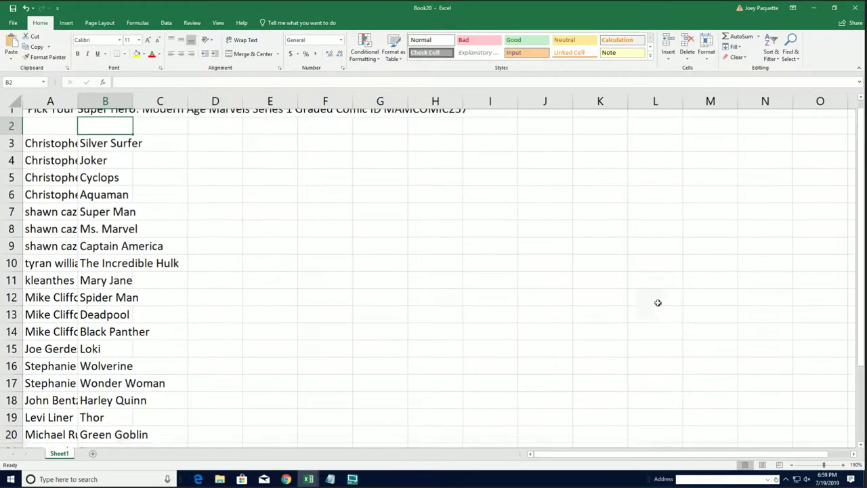
left_click(440, 134)
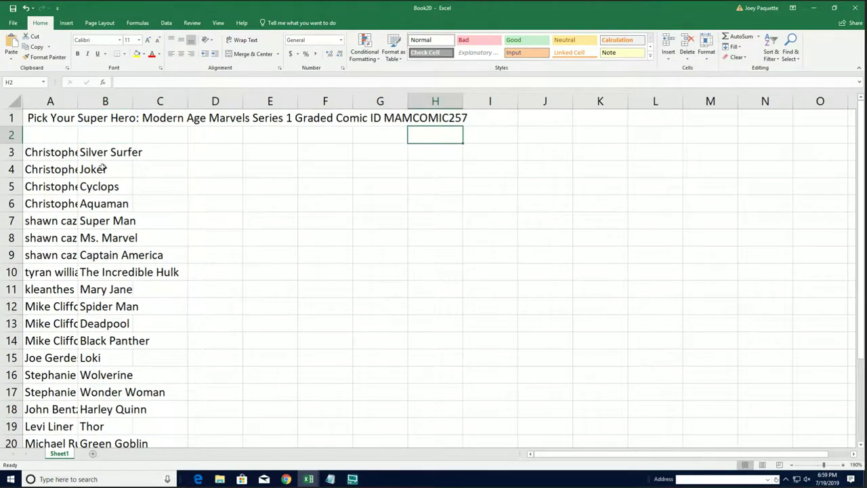
left_click(68, 100)
double_click(78, 101)
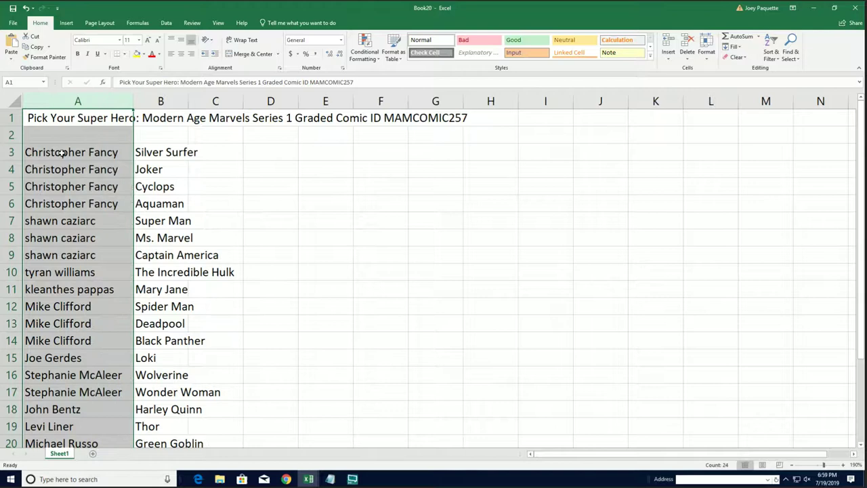
left_click(64, 139)
left_click_drag(83, 158, 156, 429)
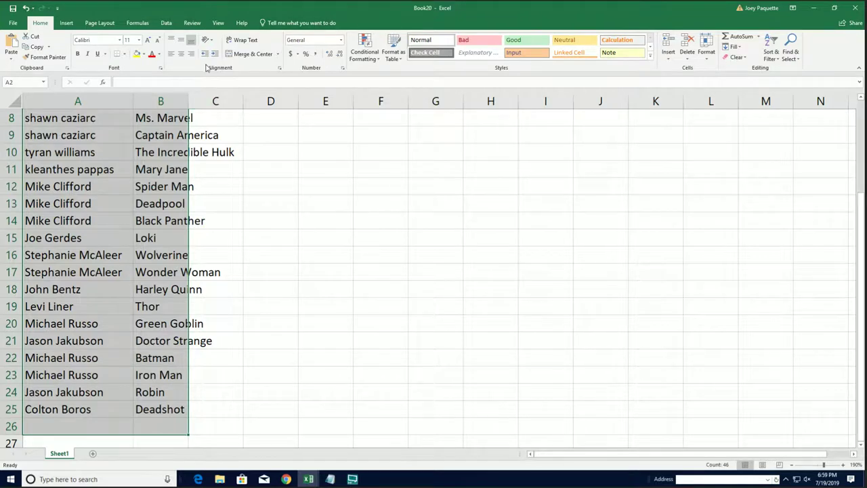
Custom-sort the selected list by column B, A to Z, so heroes run from Aquaman to Wonder Woman
left_click(166, 24)
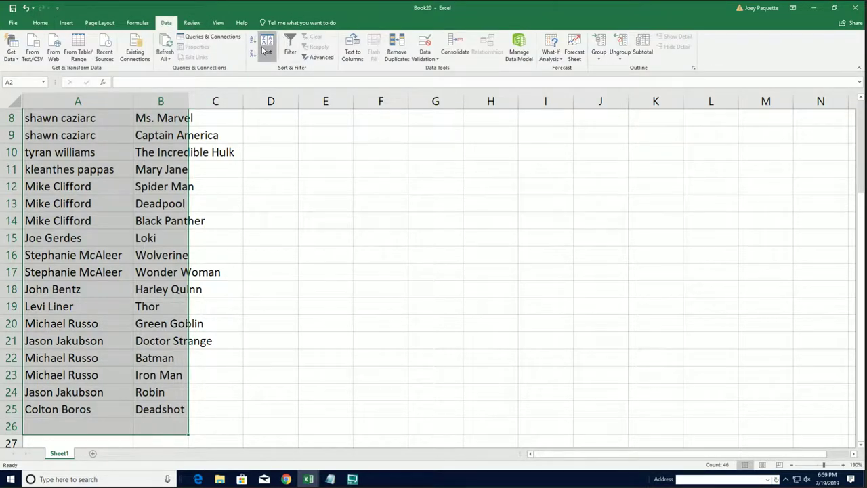
left_click(267, 49)
left_click(470, 220)
left_click(454, 236)
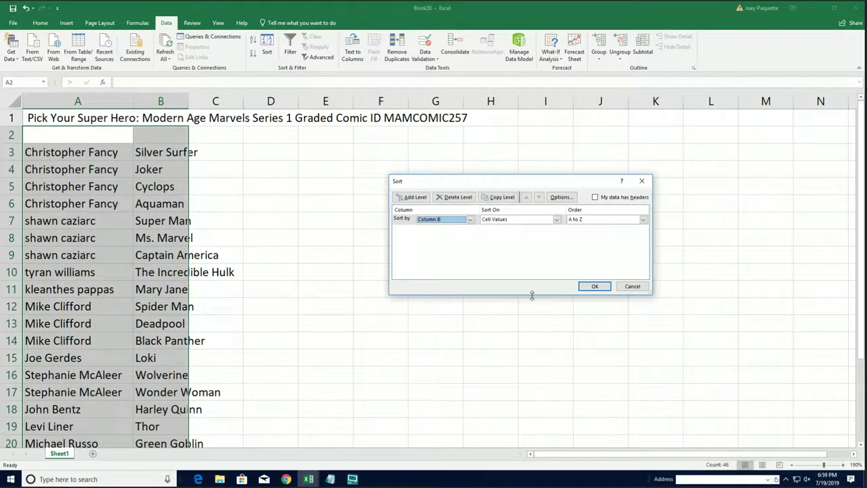
left_click(587, 288)
scroll(162, 203, "down", 2)
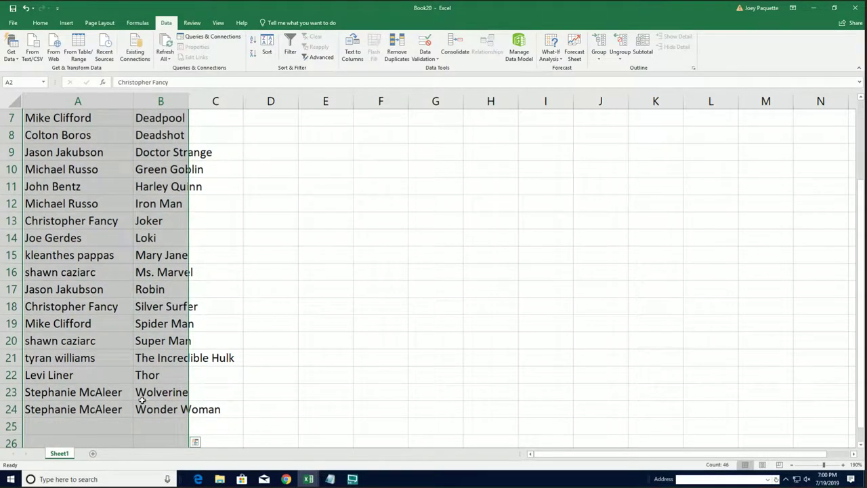
scroll(150, 387, "up", 1)
scroll(176, 271, "up", 1)
scroll(201, 162, "down", 1)
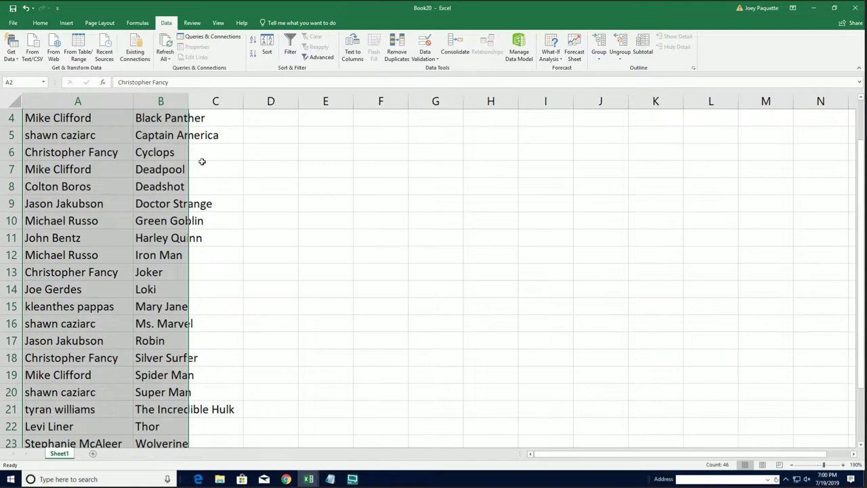
scroll(180, 180, "up", 1)
left_click(147, 133)
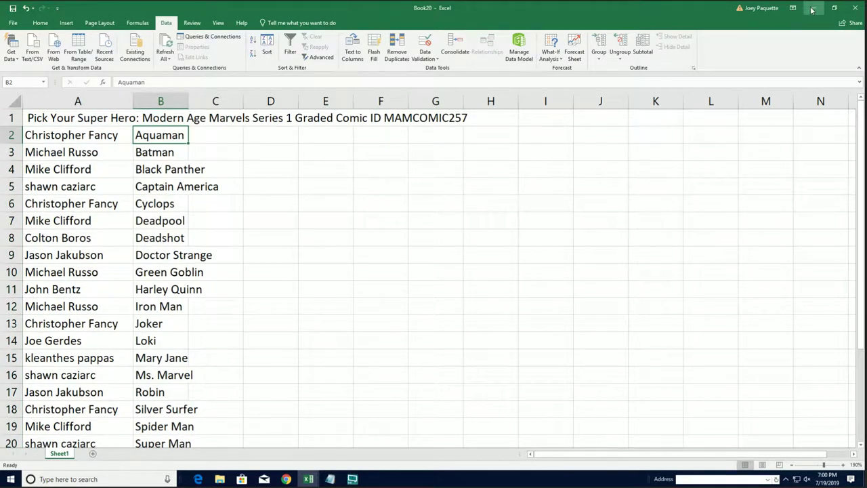
Return Excel to 100% zoom, minimize it, and copy the box numbers 1, 88 and 91 from Notepad
left_click(818, 465)
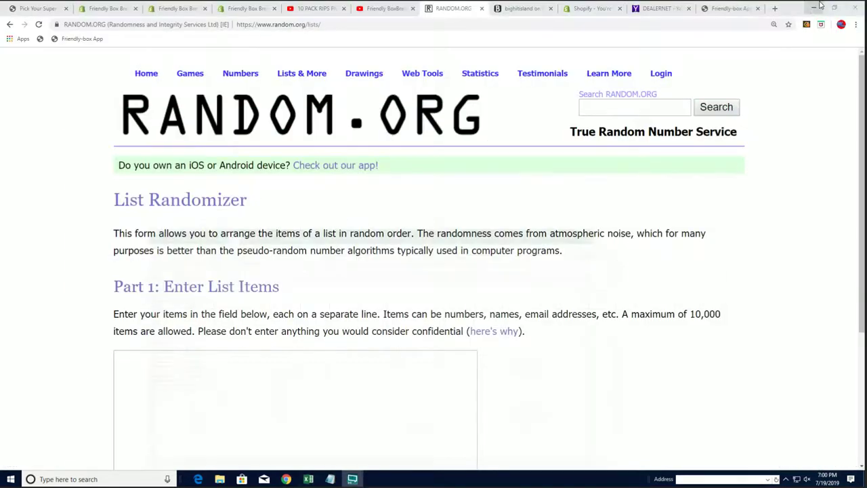
left_click(812, 8)
left_click_drag(866, 95, 567, 97)
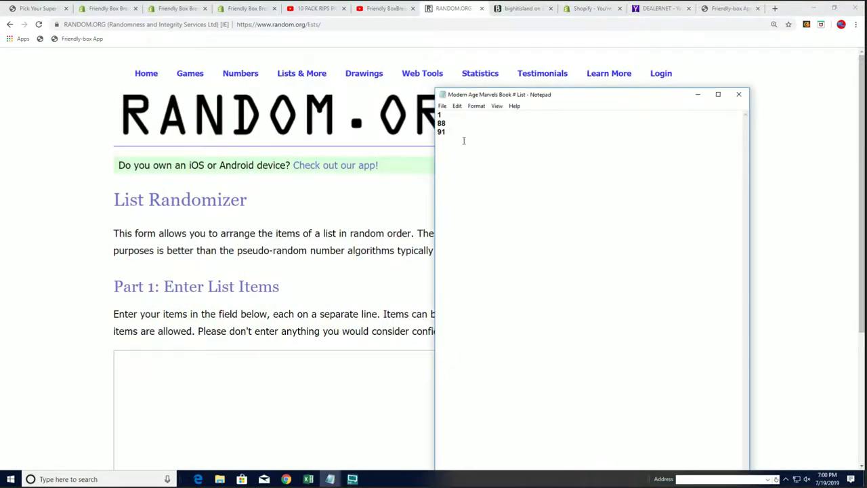
left_click_drag(464, 140, 432, 113)
right_click(442, 131)
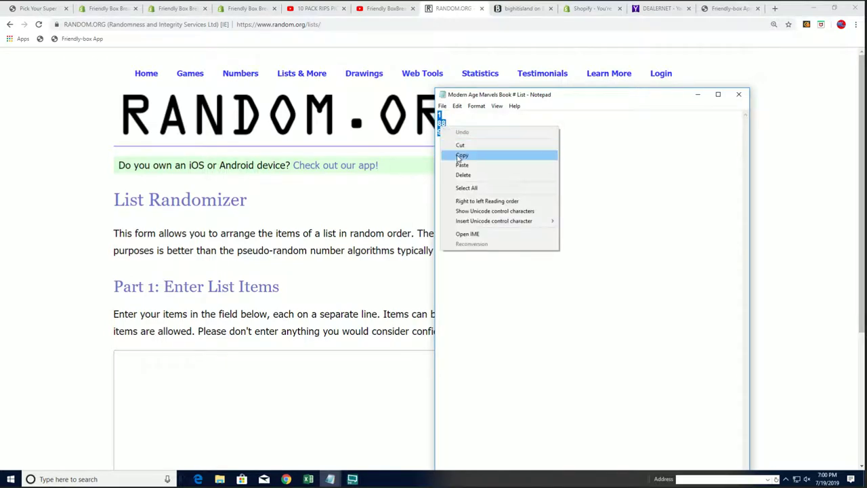
left_click(458, 156)
Paste the box numbers into the List Randomizer's empty list field
left_click(126, 364)
right_click(126, 364)
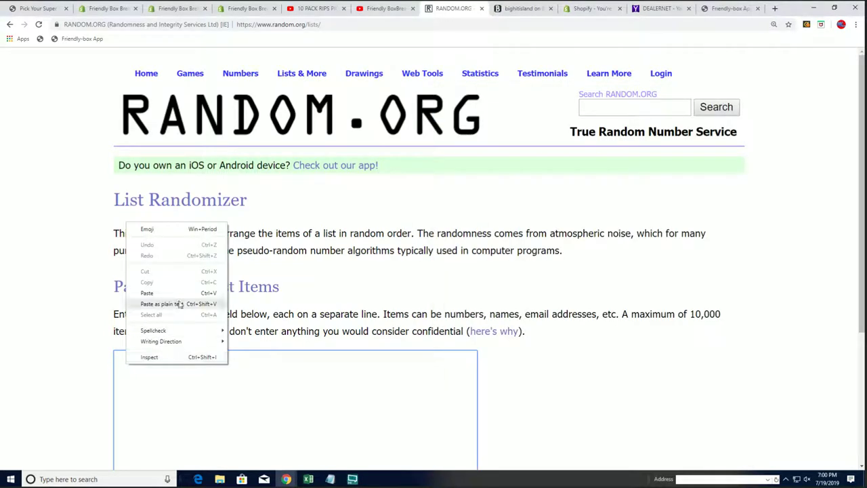
left_click(149, 303)
scroll(581, 375, "down", 3)
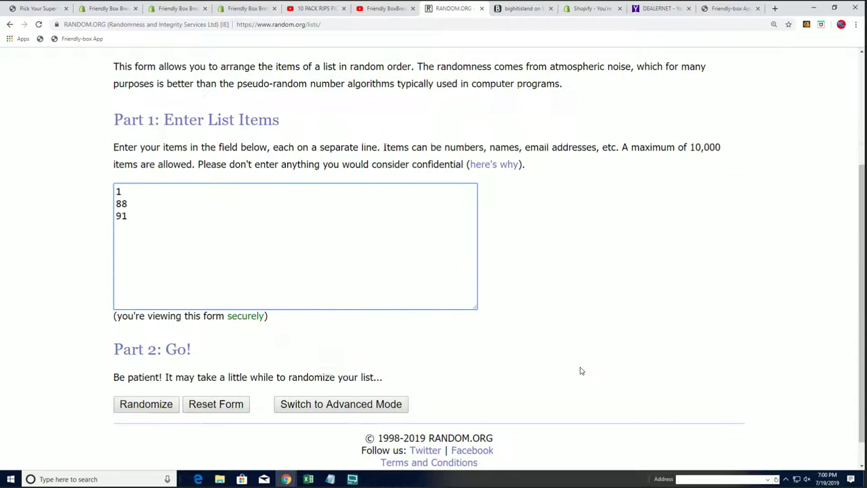
Randomize the box number list, then shuffle it again until it has been randomized seven times
left_click(146, 391)
left_click(136, 380)
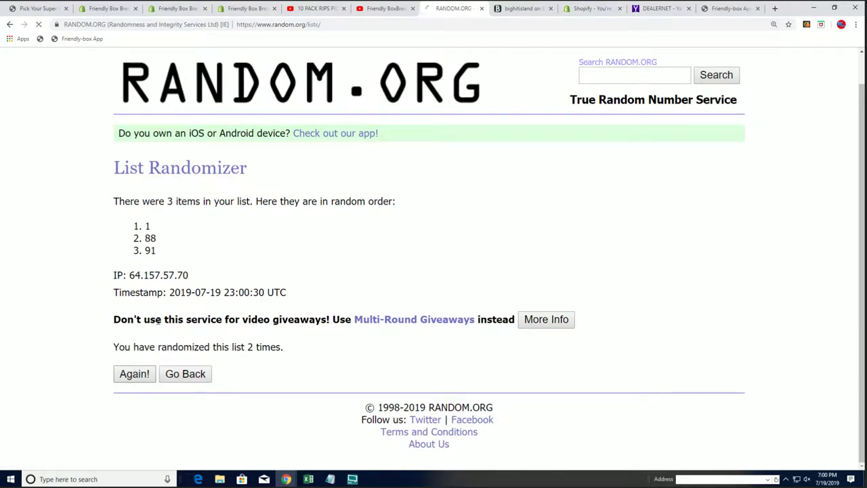
left_click(133, 377)
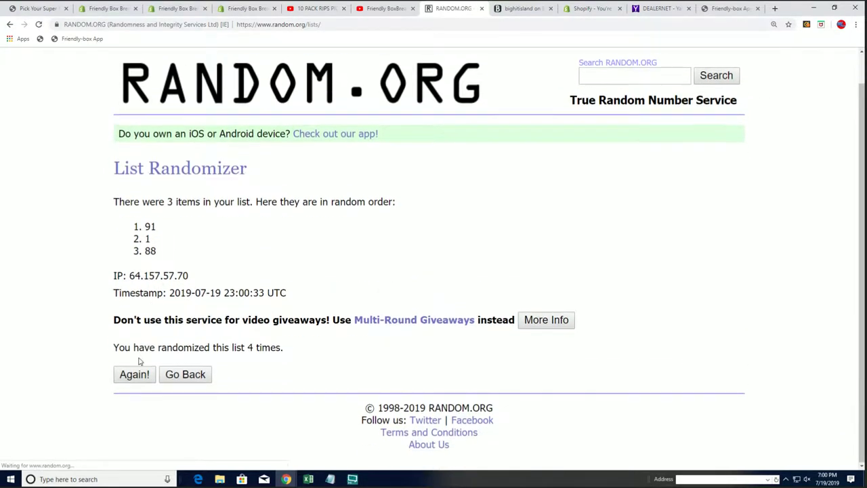
left_click(136, 371)
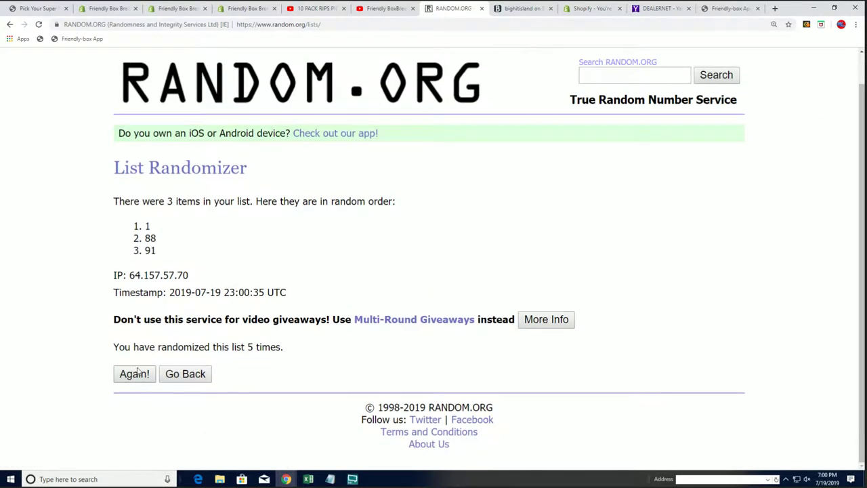
left_click(134, 377)
left_click(135, 375)
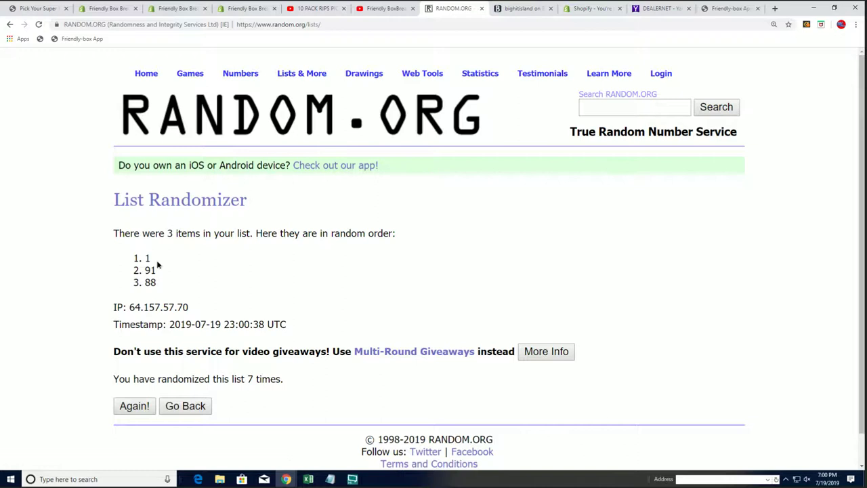
Check the final order 1, 91, 88 against the Notepad numbers and return to the results page
left_click_drag(158, 263, 57, 249)
left_click(330, 479)
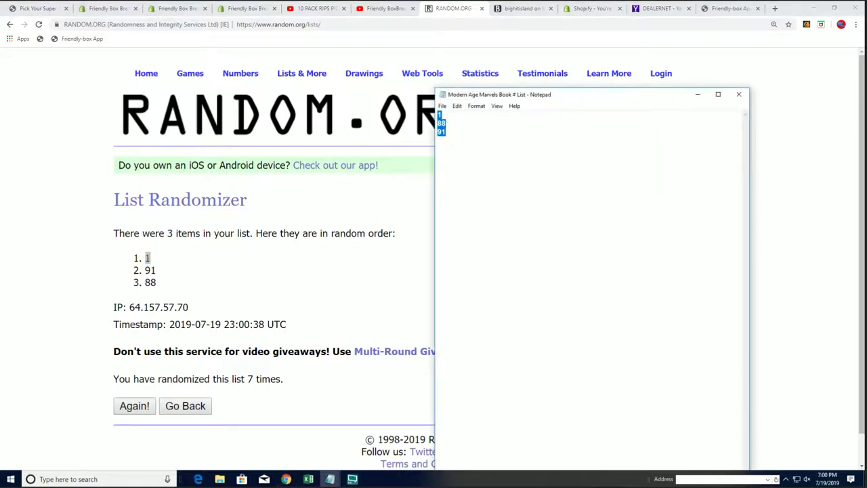
left_click(441, 116)
left_click(191, 270)
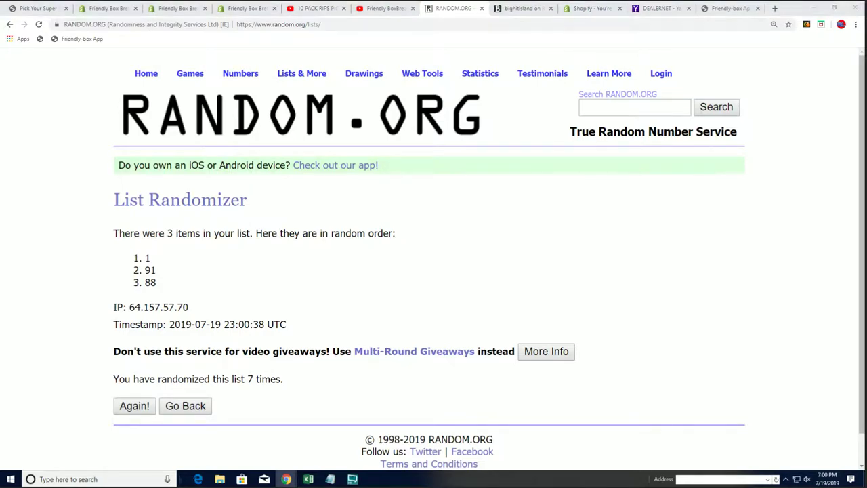
Switch the stream to the live camera scene showing the comic beside the sorted hero list
key("alt+Tab")
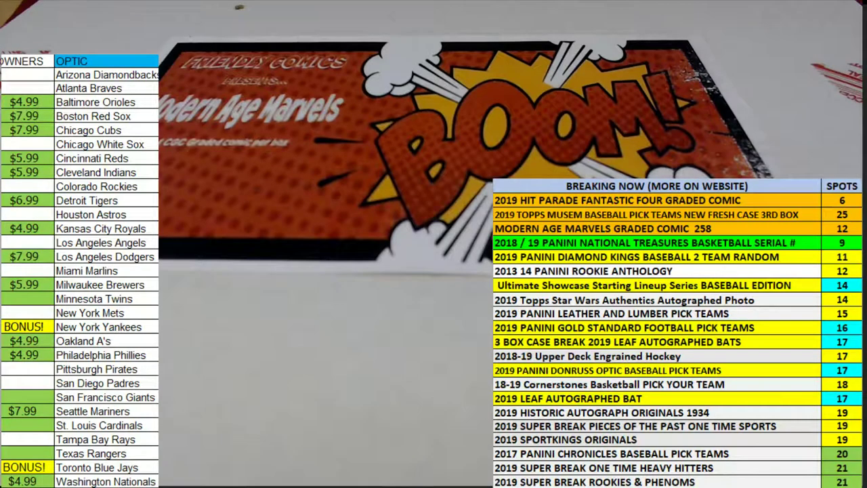